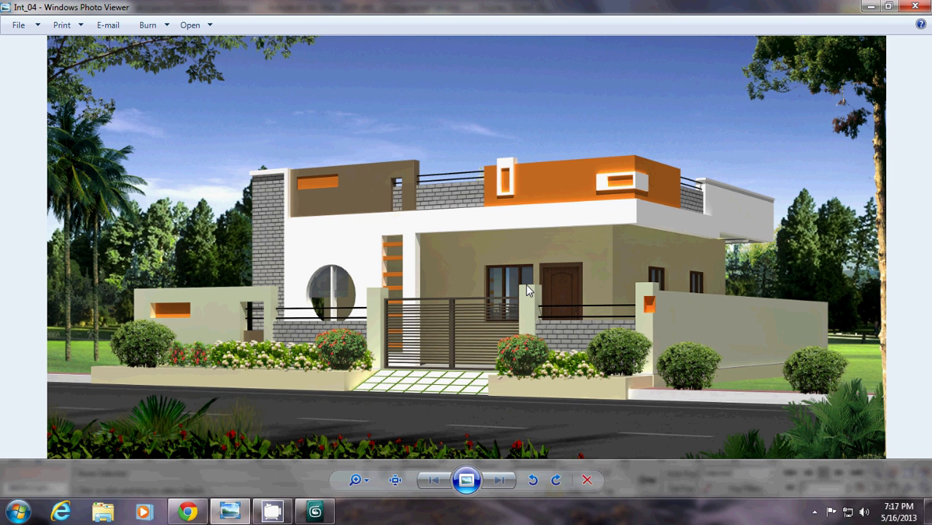
# Set display units to US Standard feet with decimal inches, system unit 1 Unit = 1.0 Inches
pyautogui.click(870, 6)
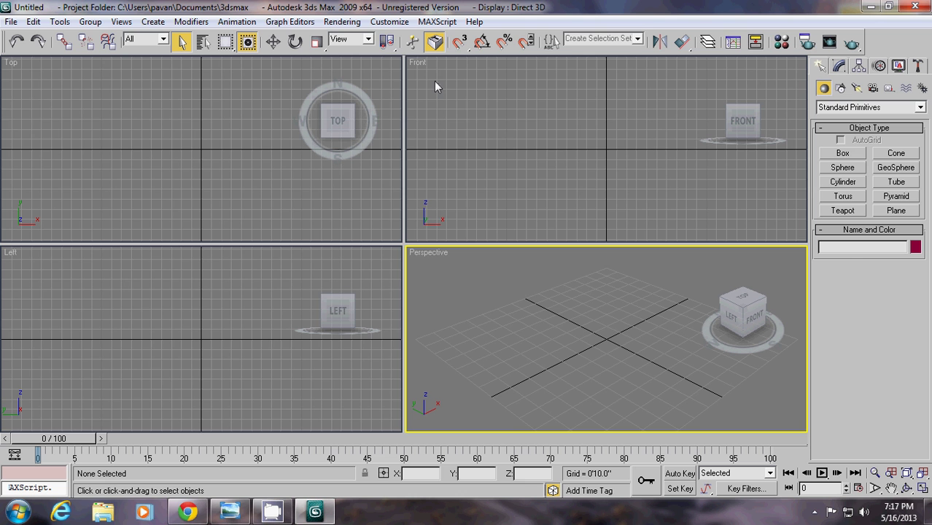
pyautogui.click(391, 23)
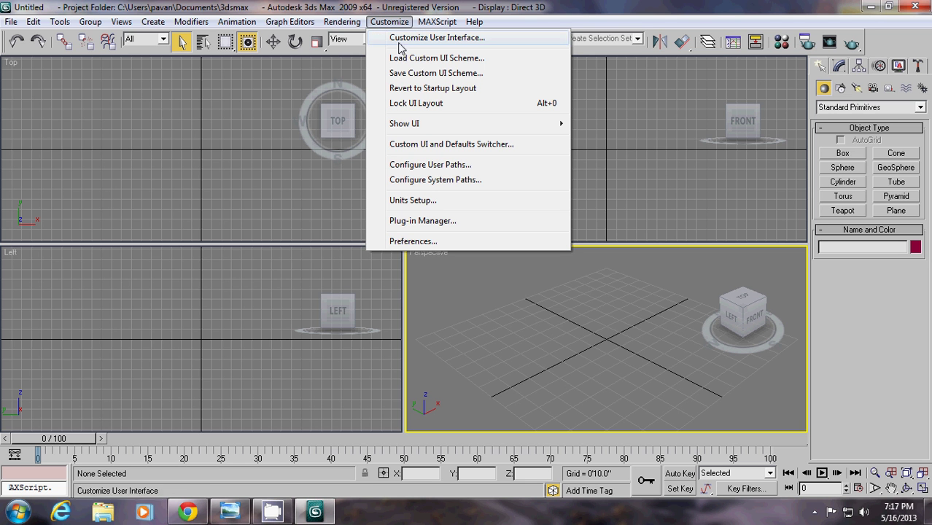
pyautogui.click(416, 201)
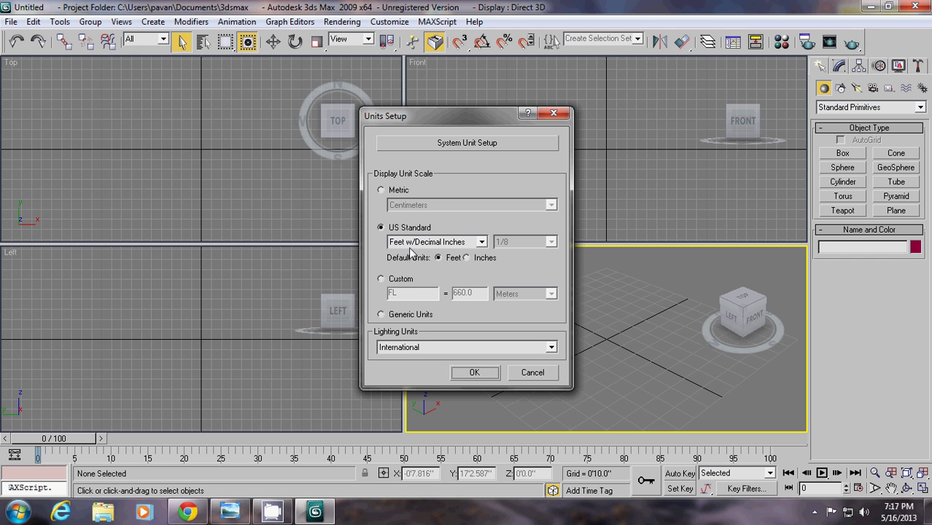
pyautogui.click(452, 145)
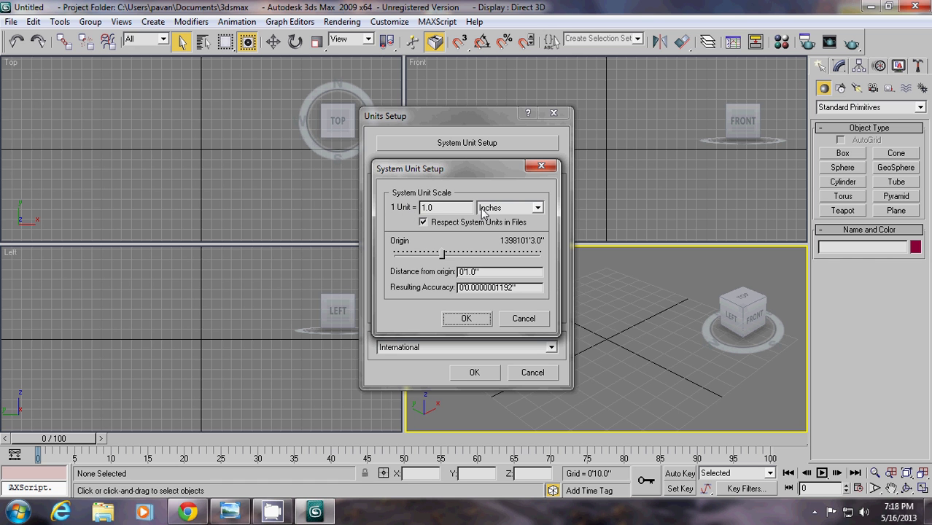
pyautogui.click(467, 319)
pyautogui.click(474, 374)
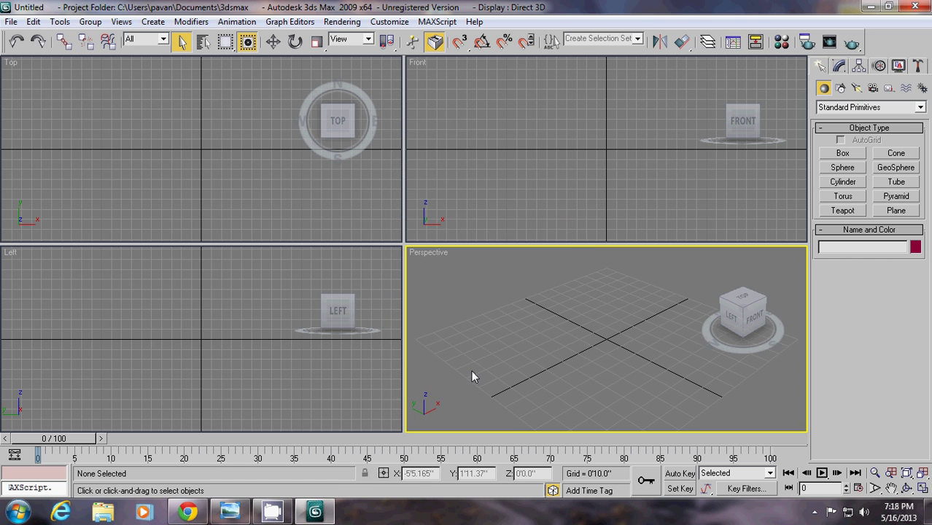
# Set the Home Grid spacing to 1'0" in Grid and Snap Settings
pyautogui.rightClick(483, 42)
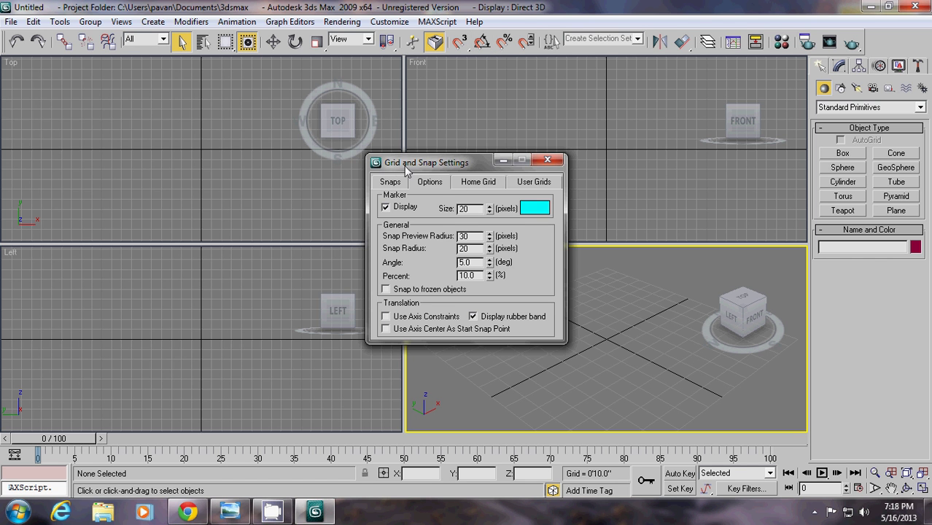
pyautogui.click(476, 182)
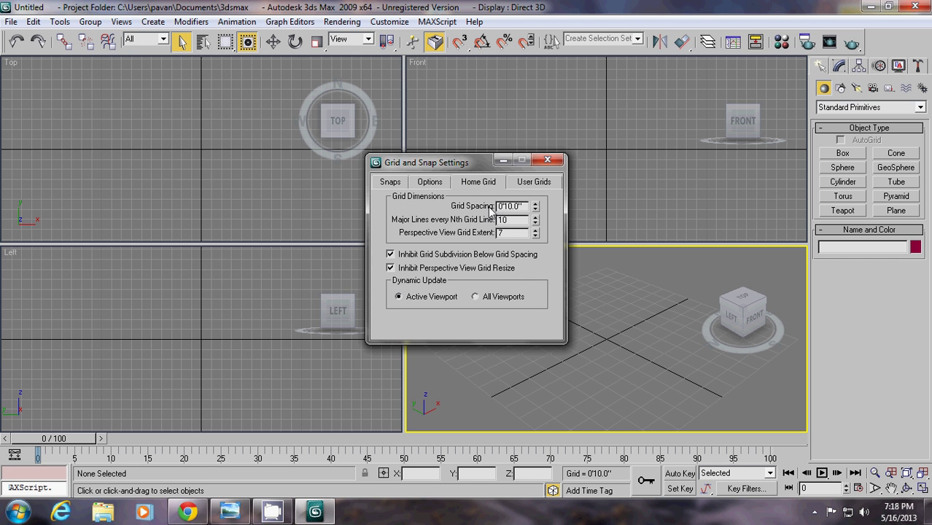
pyautogui.moveTo(524, 207); pyautogui.dragTo(462, 196)
pyautogui.write('1')
pyautogui.click(516, 219)
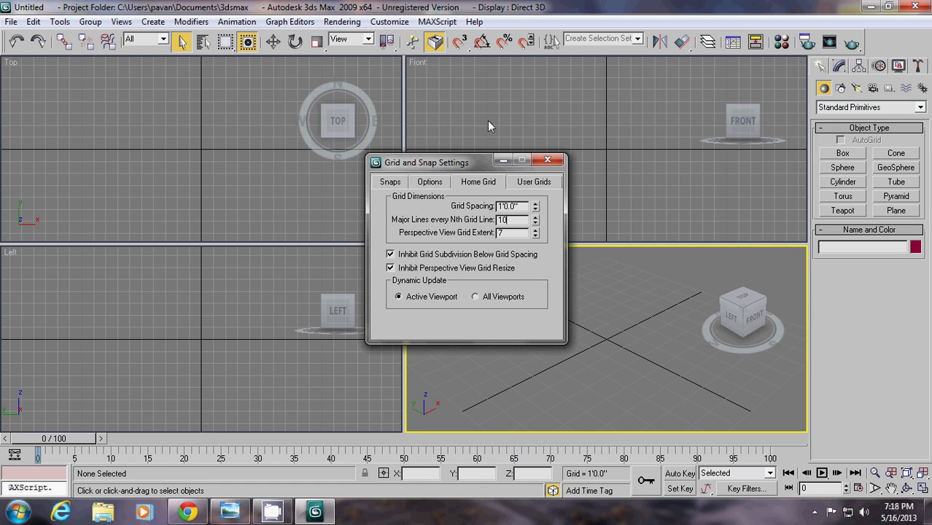
# Enable Endpoint as the only snap type, leaving Bounding Box off, and close the dialog
pyautogui.click(390, 184)
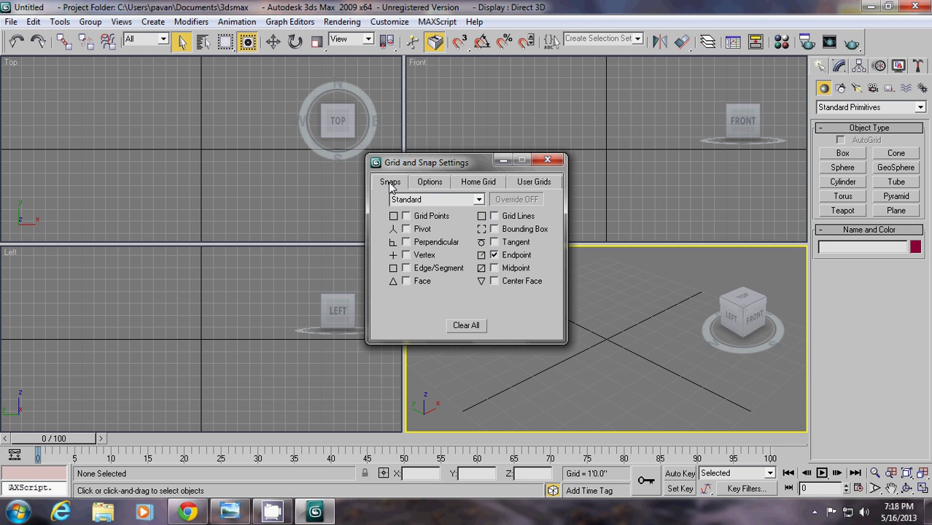
pyautogui.click(495, 255)
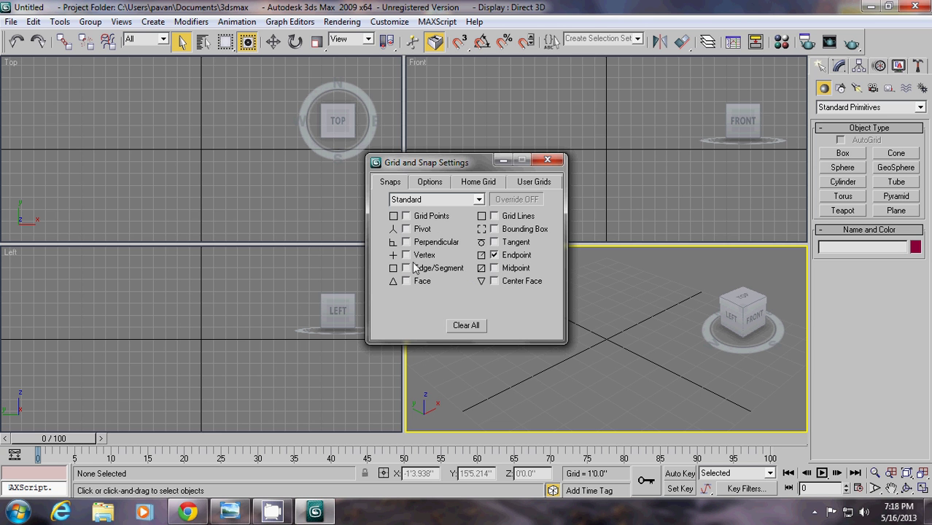
pyautogui.click(495, 230)
pyautogui.click(495, 232)
pyautogui.click(550, 161)
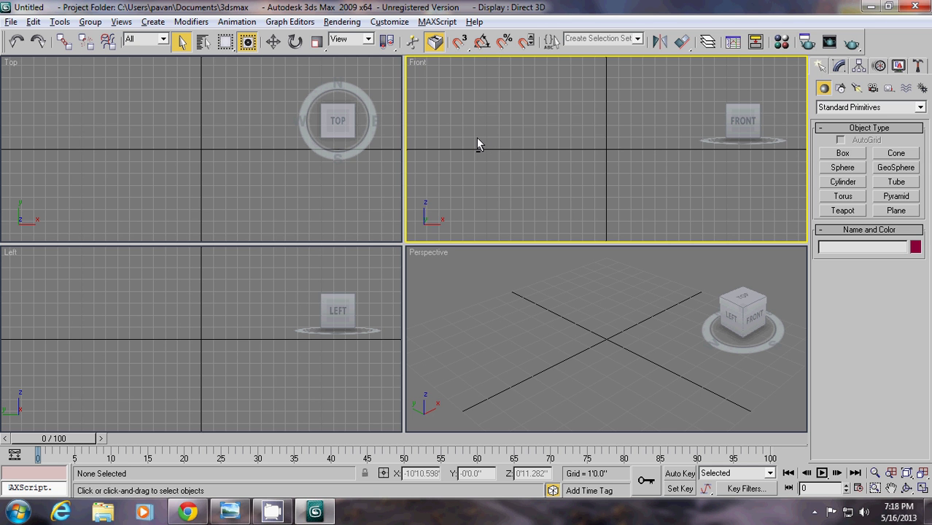
# Maximize the Front viewport with Alt+W, show Splines shapes, and pan the origin lower
pyautogui.hotkey('alt', 'w')
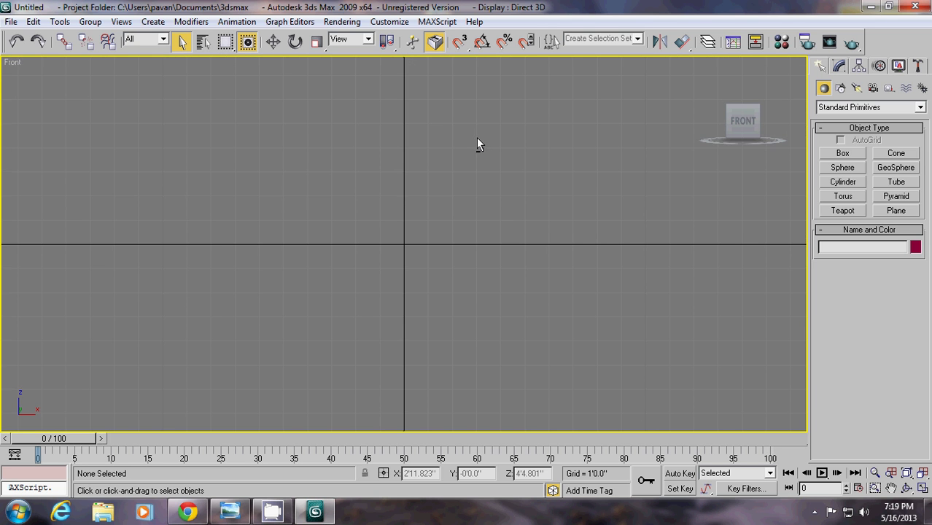
pyautogui.moveTo(745, 170)
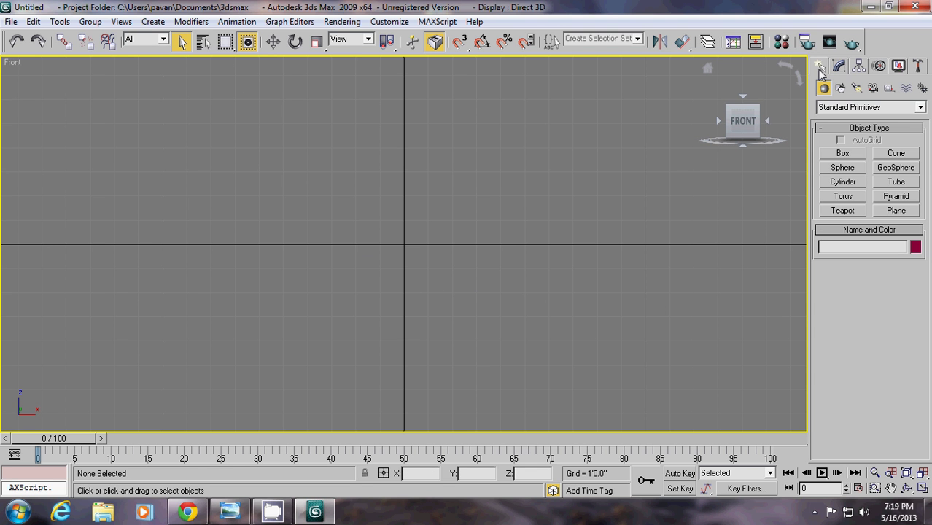
pyautogui.click(840, 88)
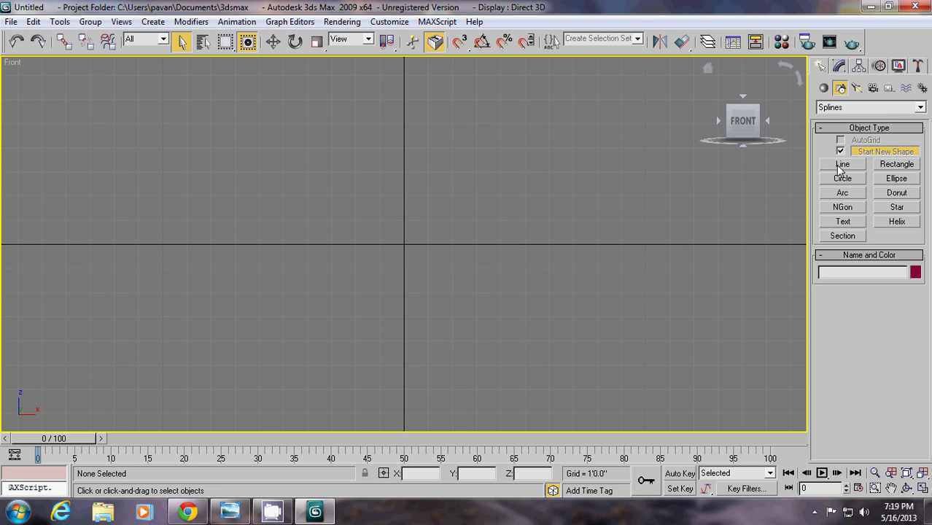
pyautogui.click(891, 488)
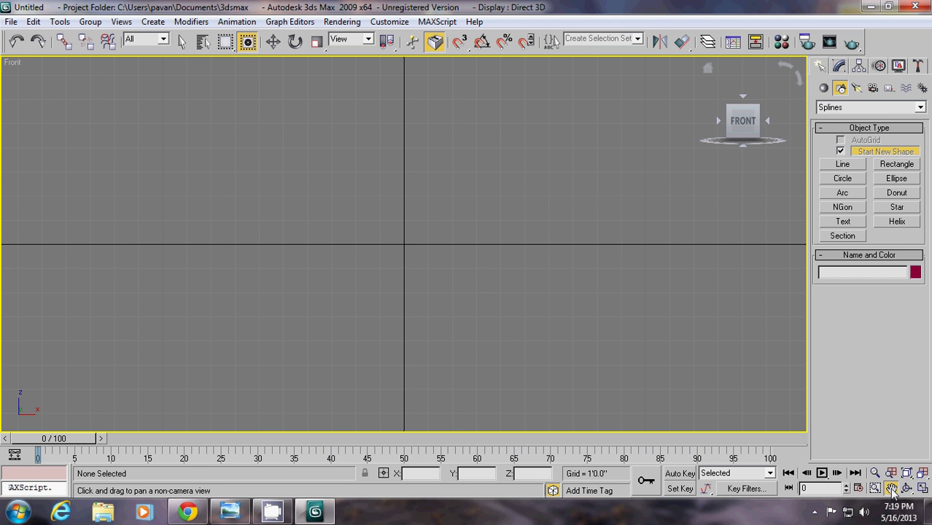
pyautogui.moveTo(538, 169); pyautogui.dragTo(502, 252)
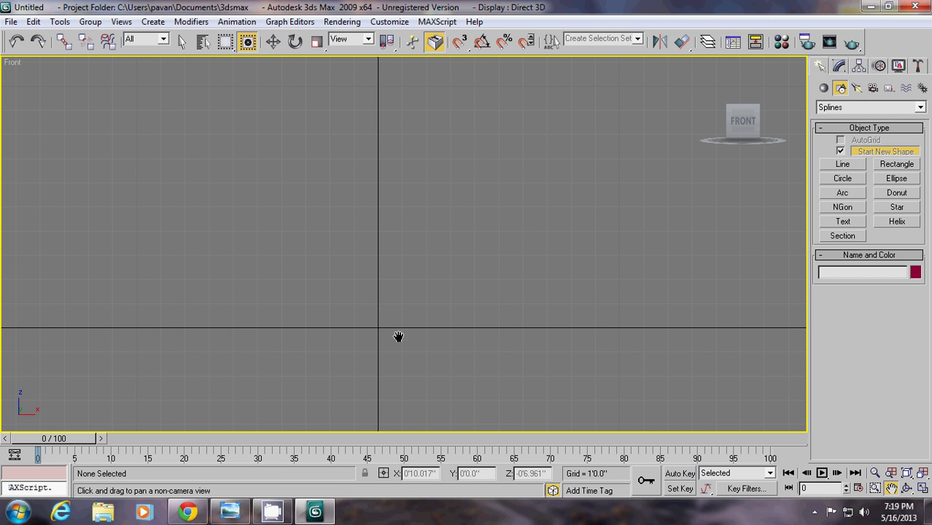
# Draw a closed six-corner inverted-L Line spline in the Front view, starting and ending at the origin
pyautogui.click(848, 167)
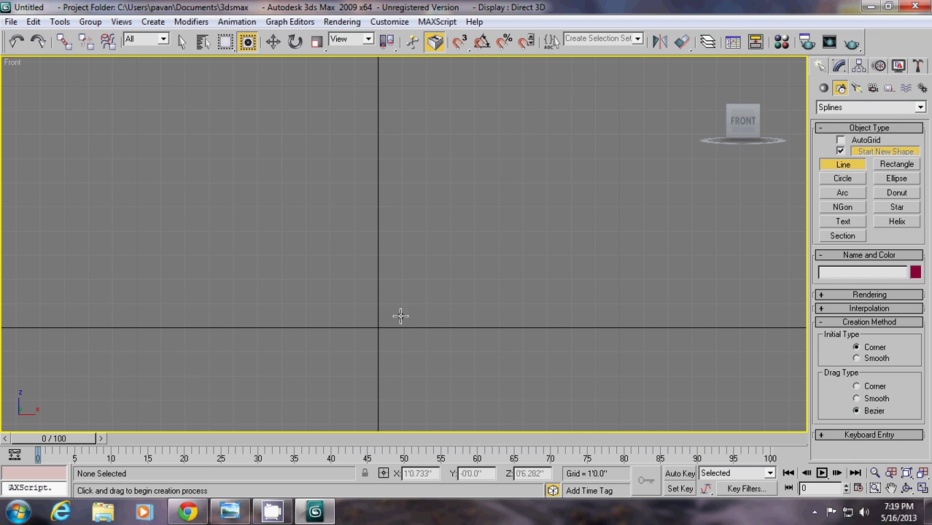
pyautogui.click(377, 326)
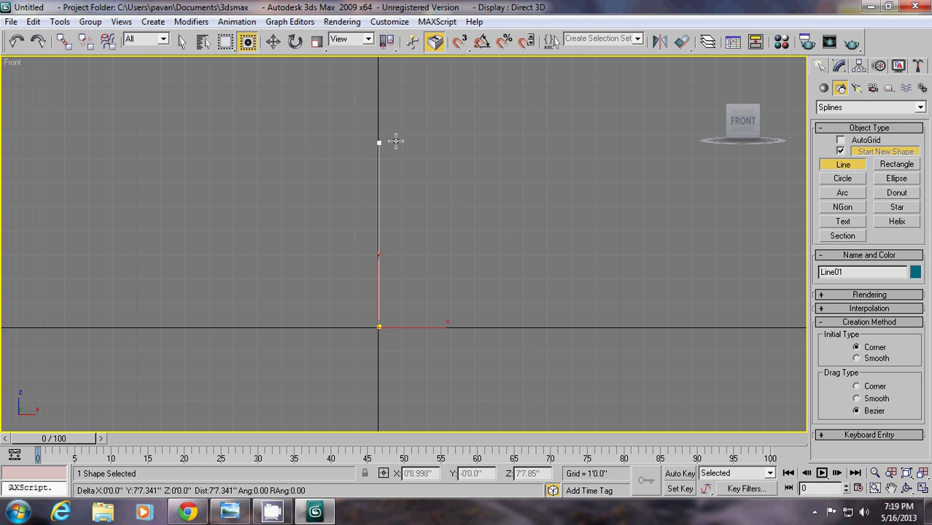
pyautogui.click(393, 86)
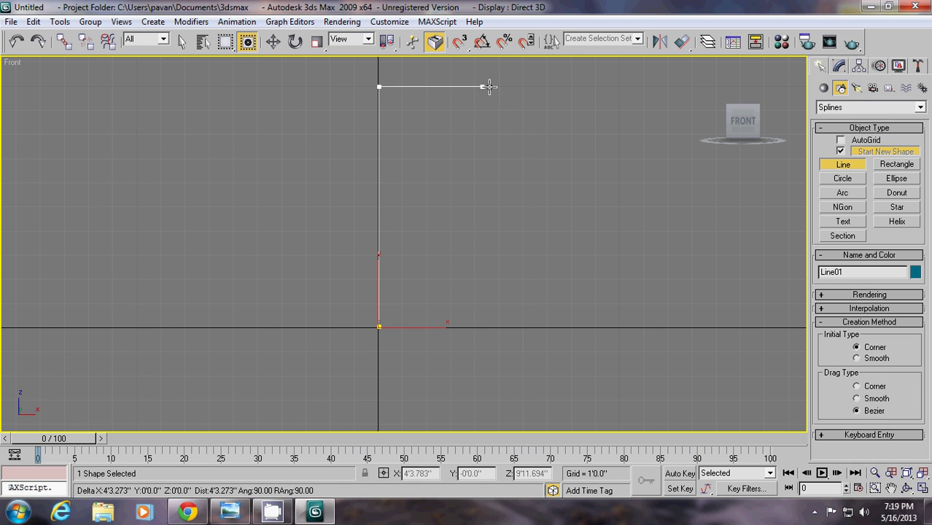
pyautogui.click(693, 94)
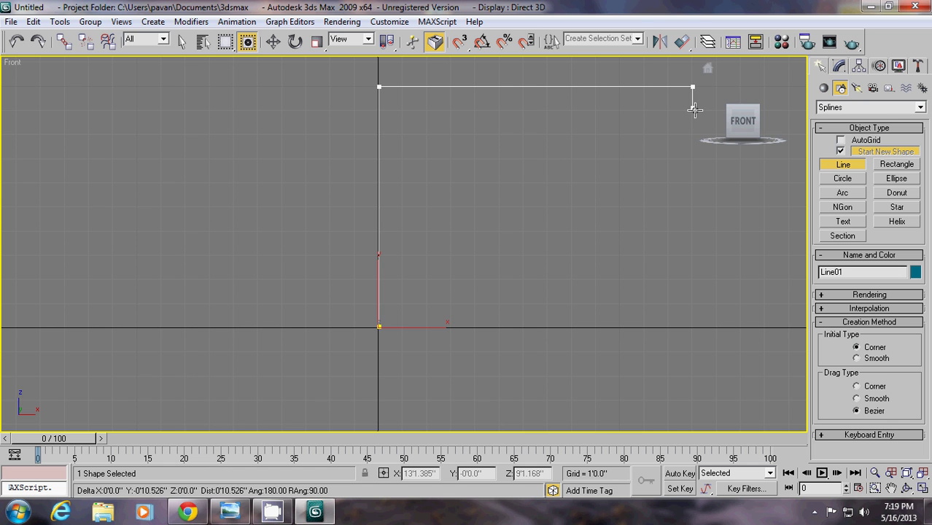
pyautogui.click(693, 132)
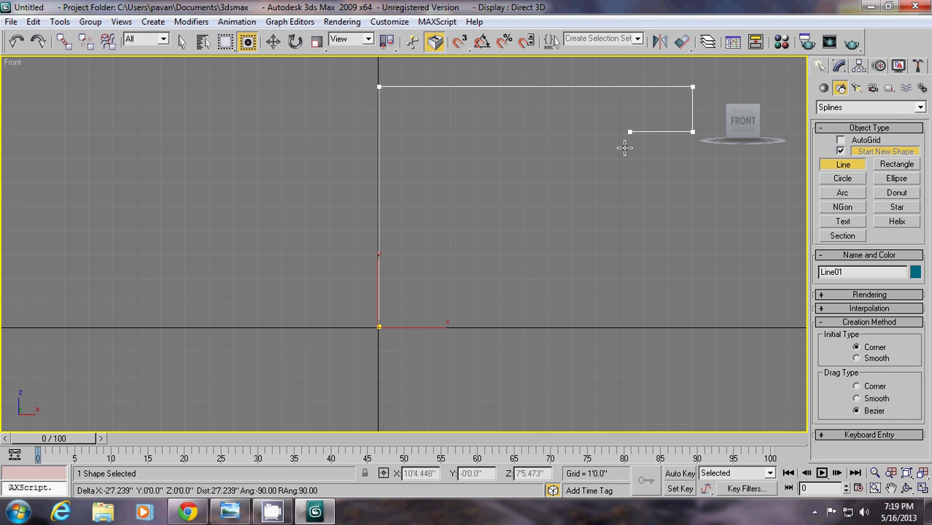
pyautogui.click(521, 154)
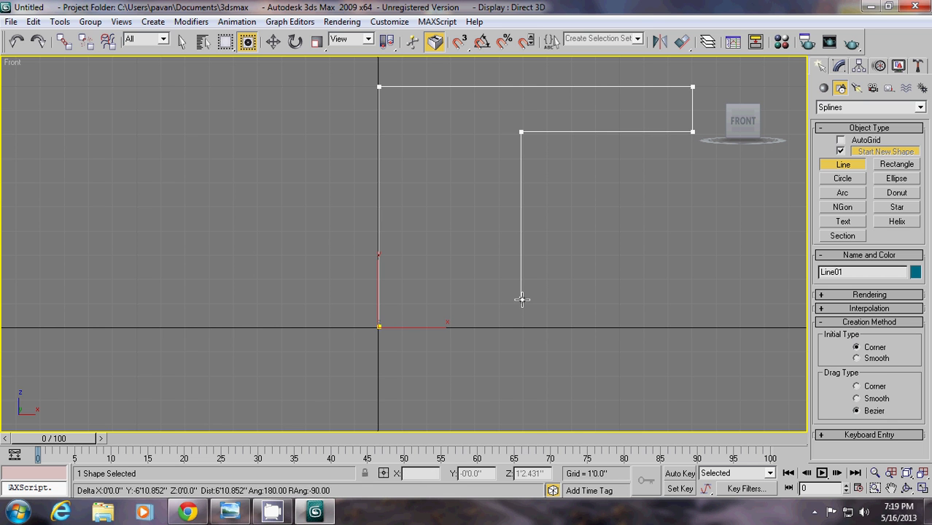
pyautogui.click(521, 328)
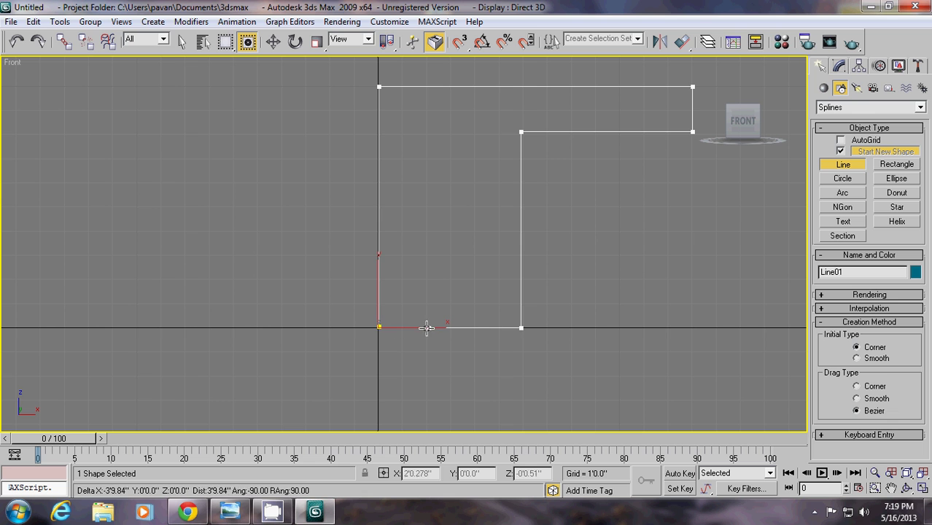
pyautogui.click(379, 327)
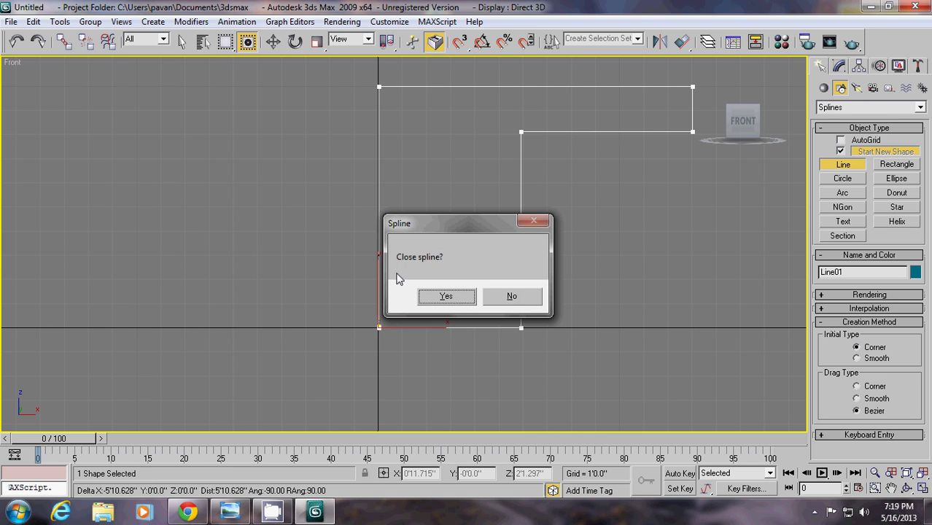
pyautogui.click(445, 295)
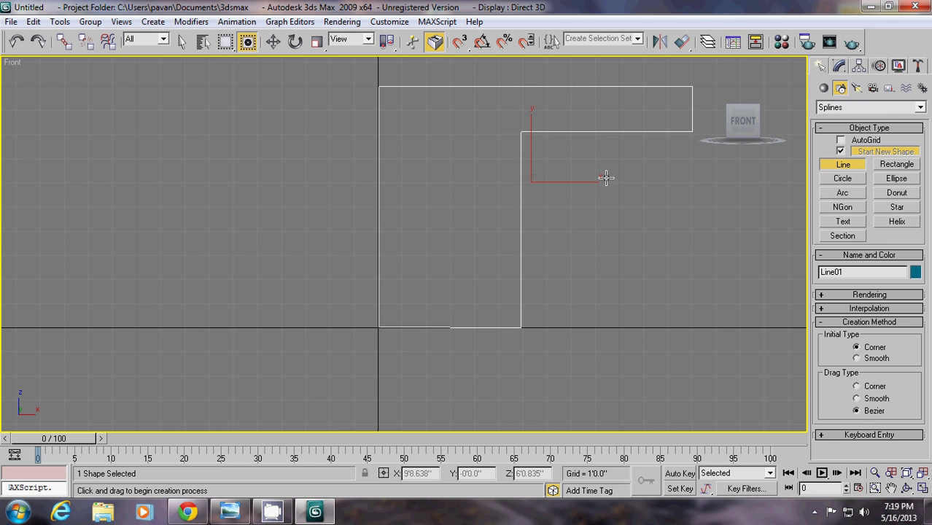
# Add an Extrude modifier to Line01 with Amount set to 9"
pyautogui.click(839, 68)
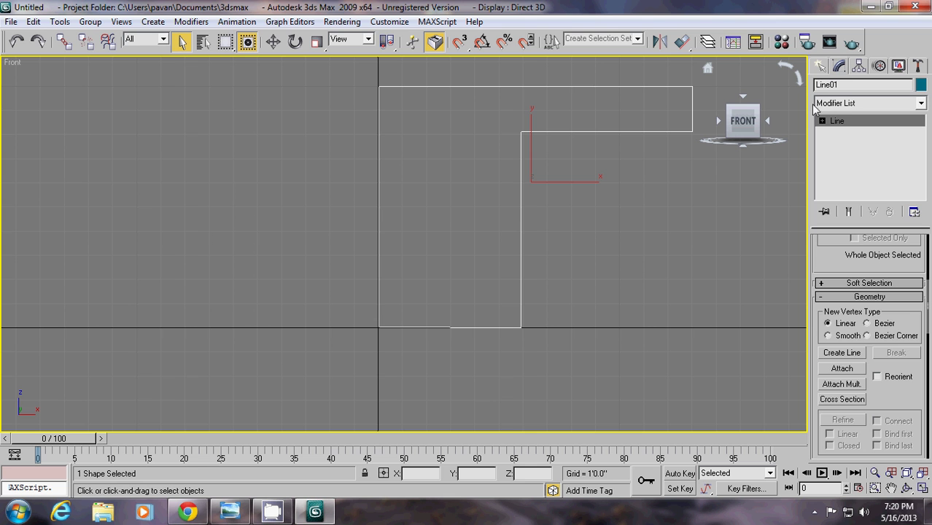
pyautogui.click(921, 104)
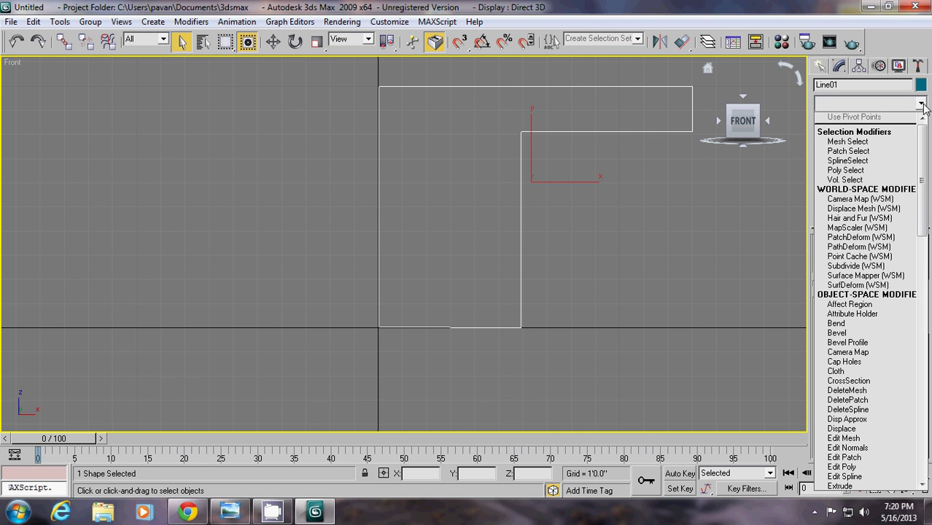
pyautogui.press('e')
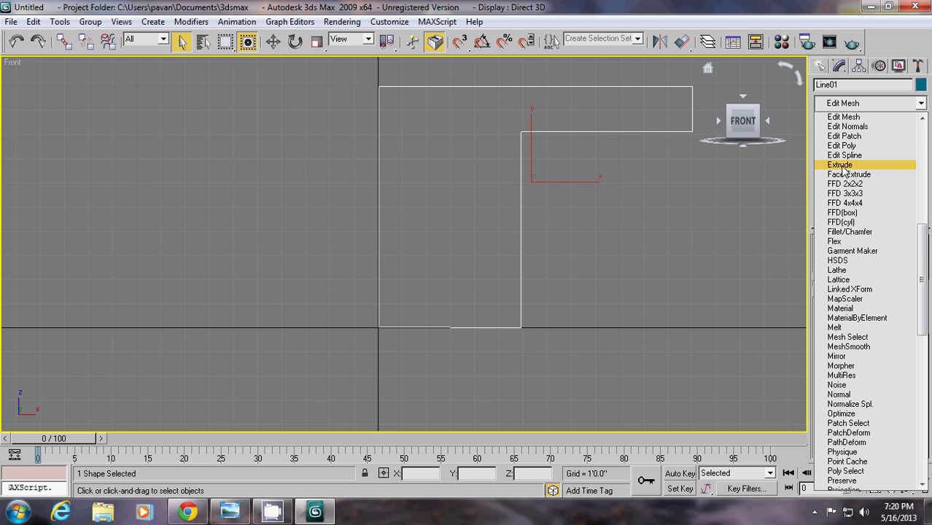
pyautogui.click(842, 166)
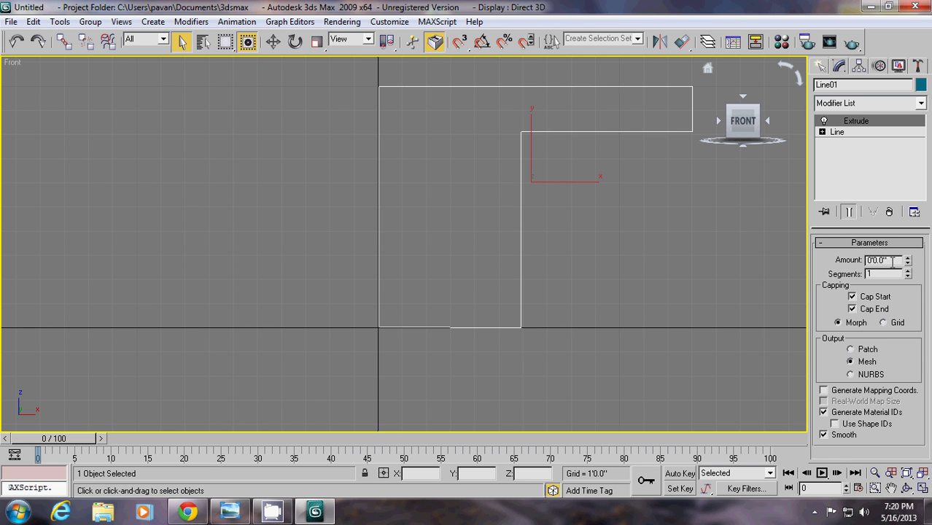
pyautogui.doubleClick(869, 261)
pyautogui.write('9"')
pyautogui.press('Return')
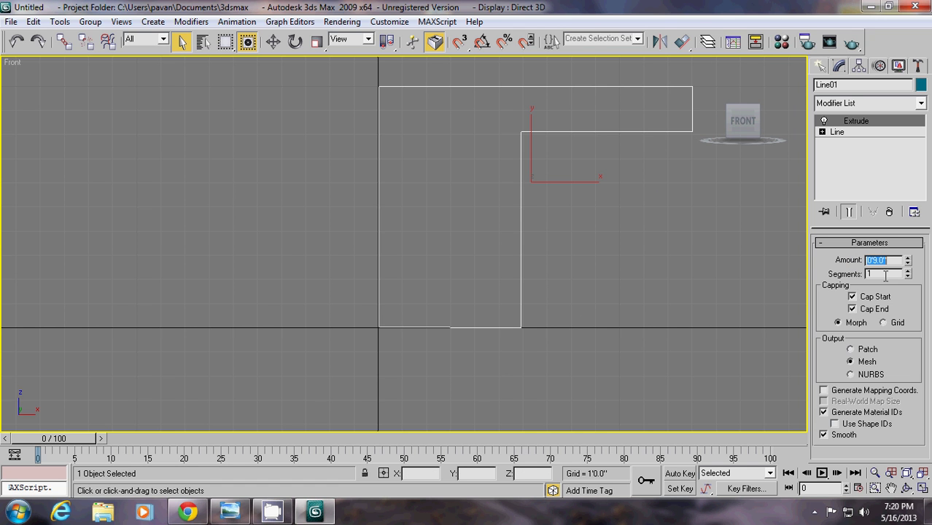
pyautogui.click(821, 67)
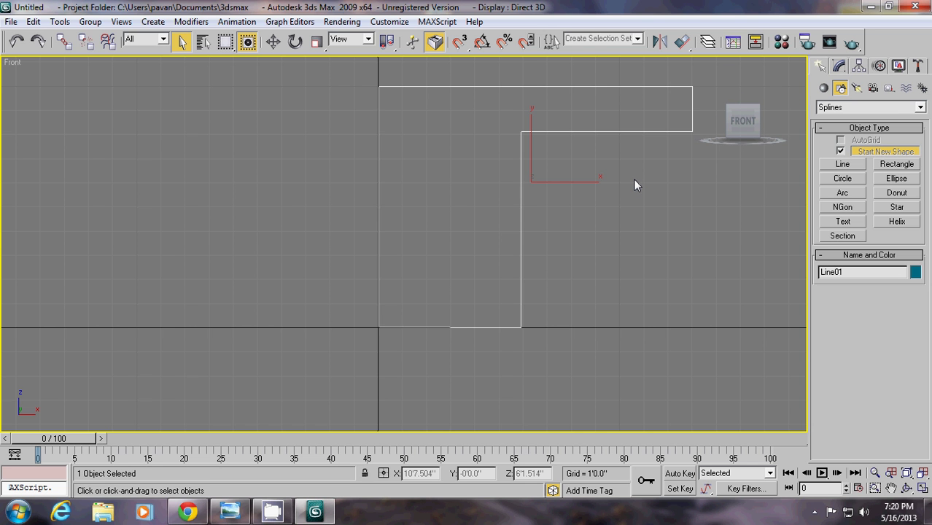
pyautogui.press('F3')
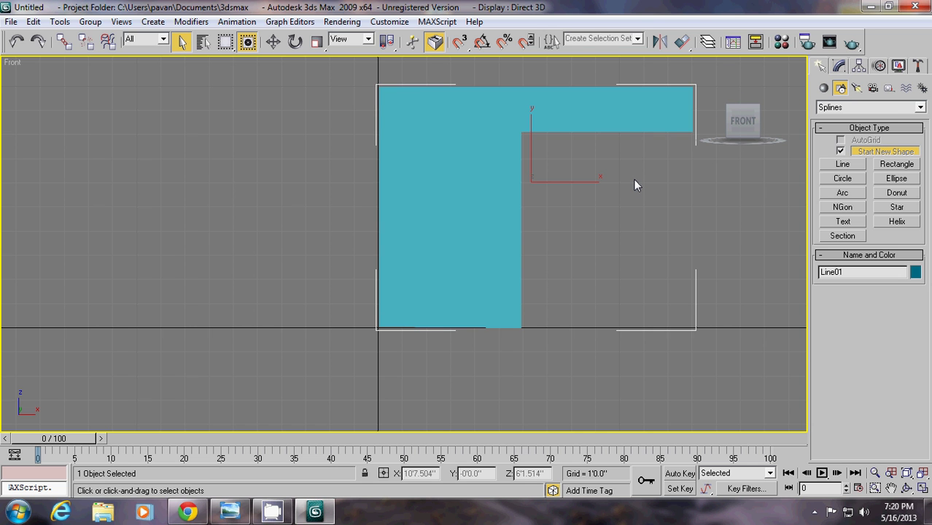
pyautogui.press('p')
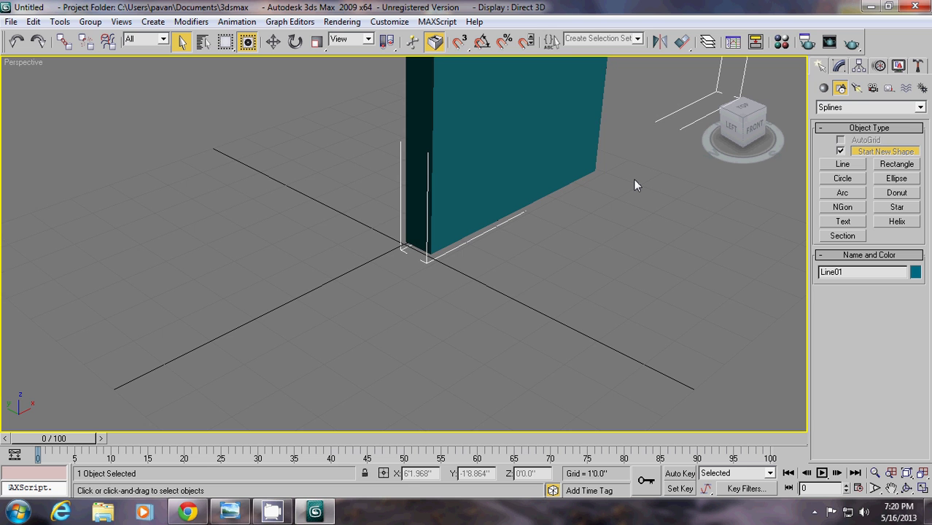
pyautogui.press('z')
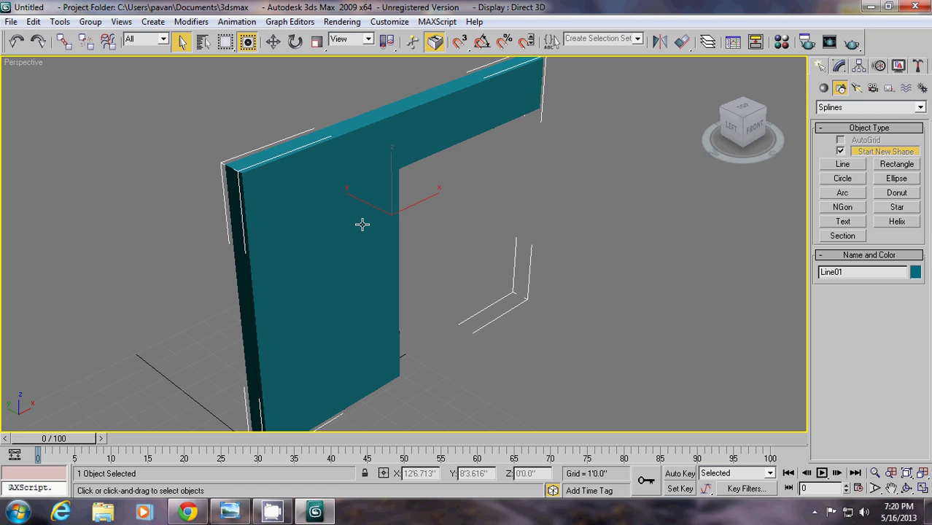
pyautogui.press('f')
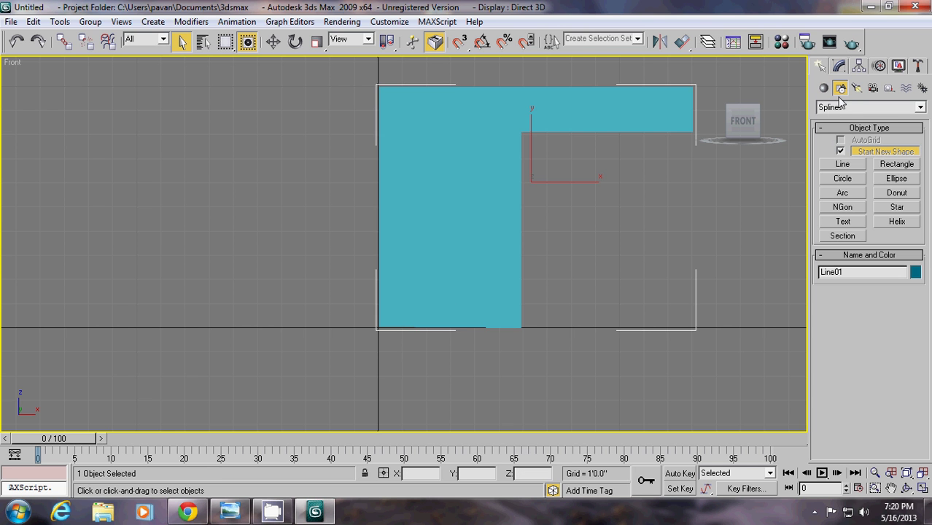
pyautogui.press('F3')
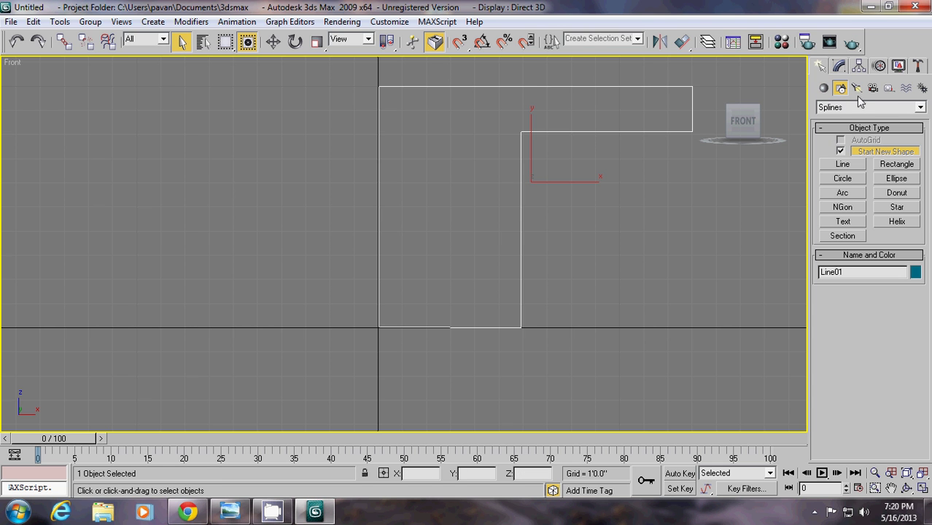
# Draw Circle01, about 1'10" radius, inside the L's tall leg, then reselect Line01
pyautogui.click(842, 182)
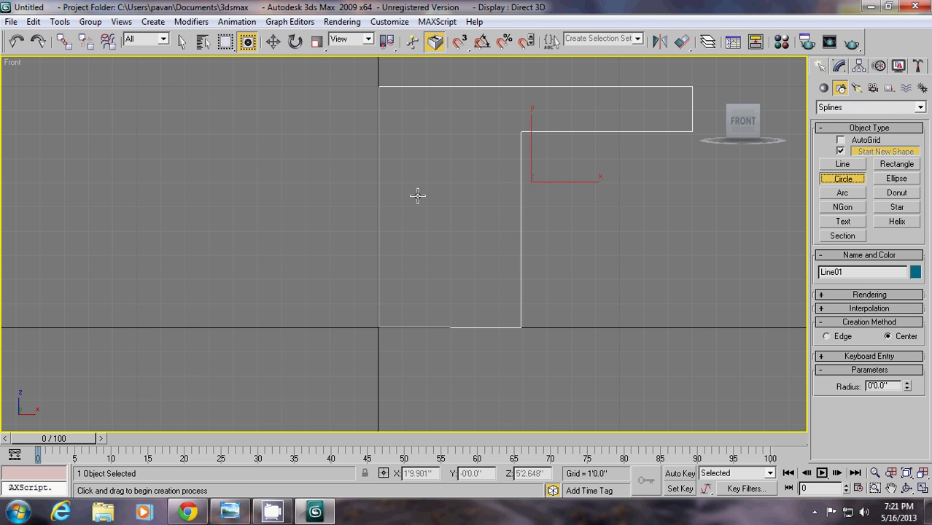
pyautogui.moveTo(449, 205); pyautogui.dragTo(476, 240)
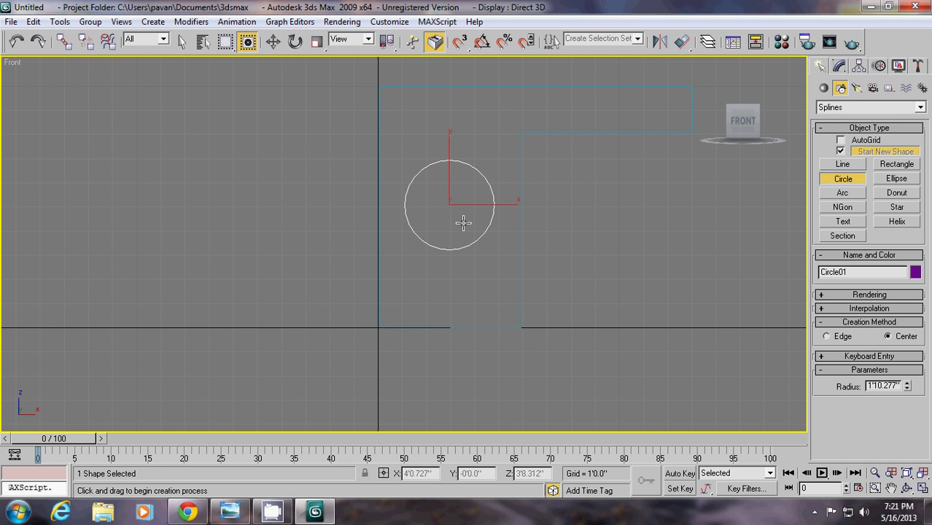
pyautogui.click(182, 41)
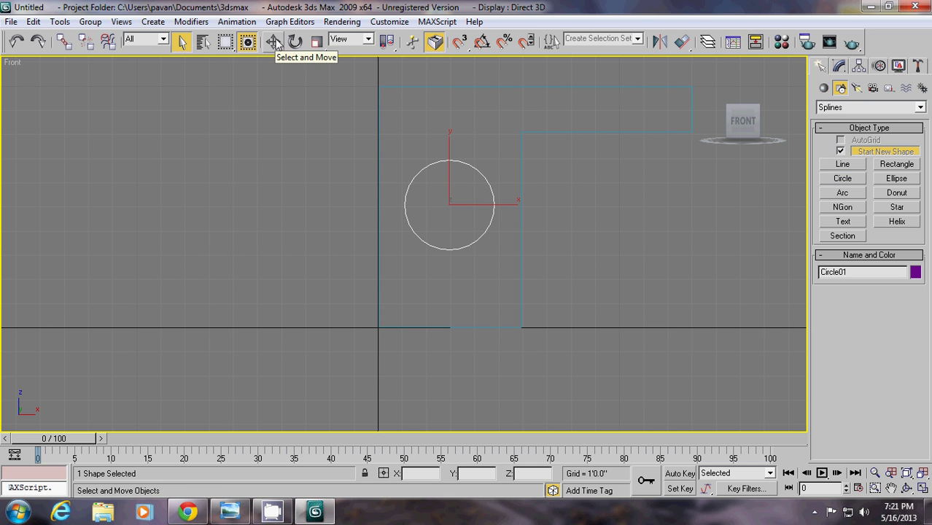
pyautogui.click(272, 42)
pyautogui.press('q')
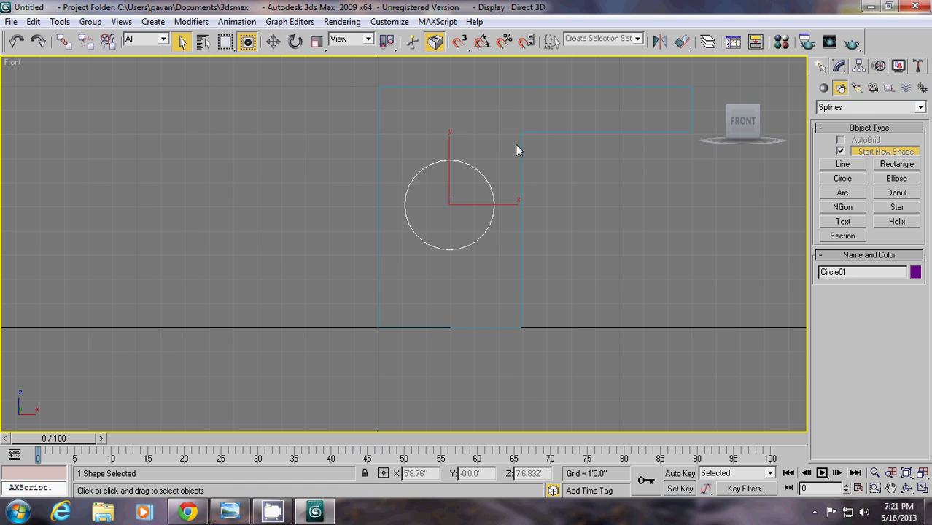
pyautogui.click(521, 143)
pyautogui.click(521, 143)
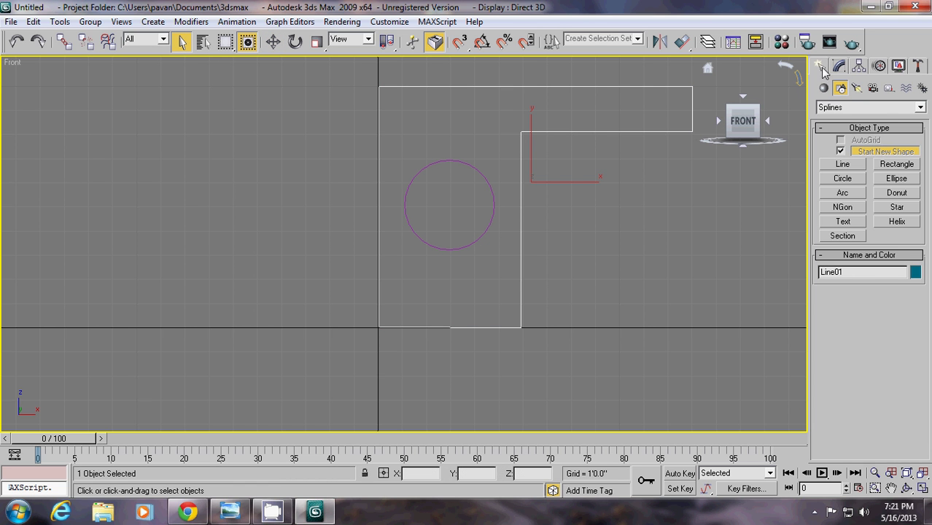
# Attach Circle01 to Line01 from the Line's Spline sub-object level
pyautogui.click(841, 67)
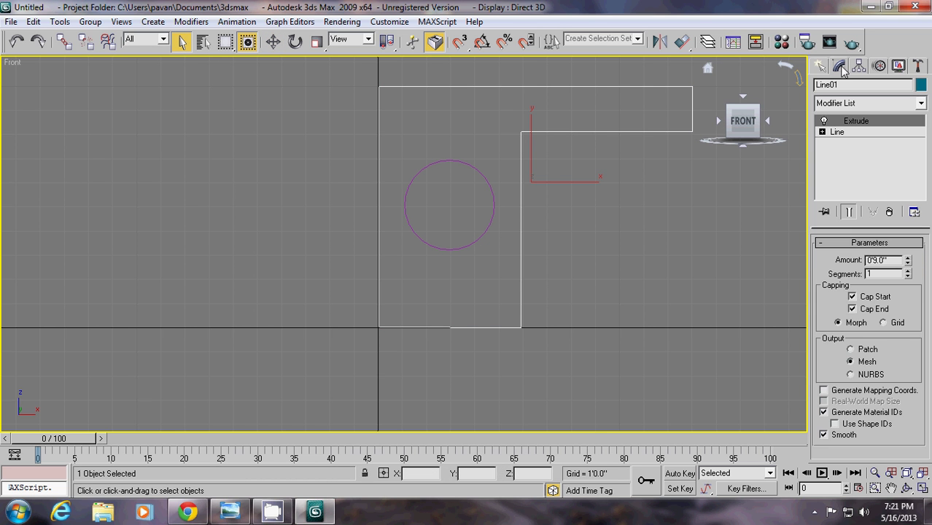
pyautogui.click(822, 132)
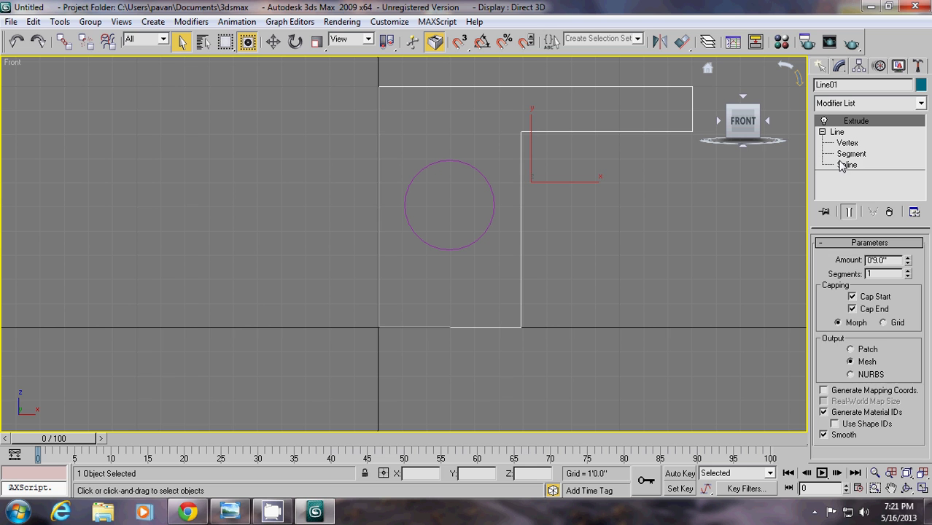
pyautogui.click(846, 165)
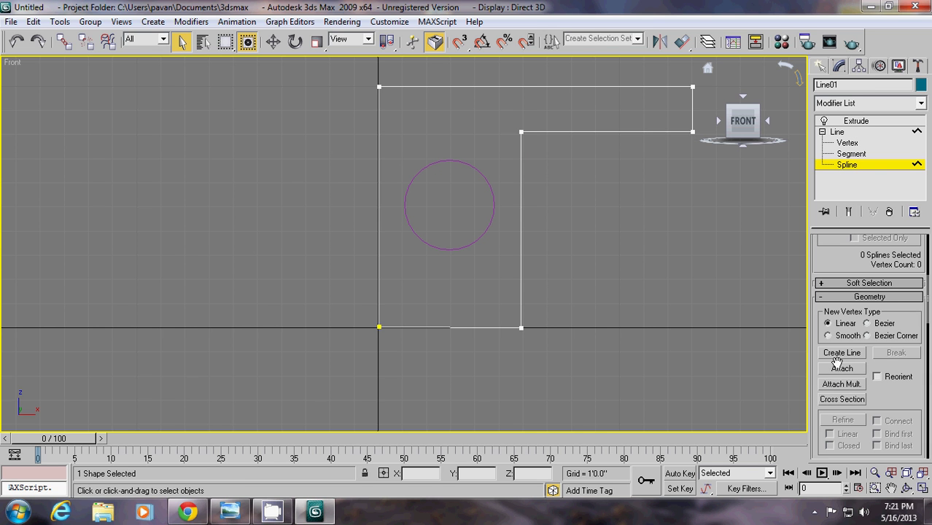
pyautogui.click(845, 370)
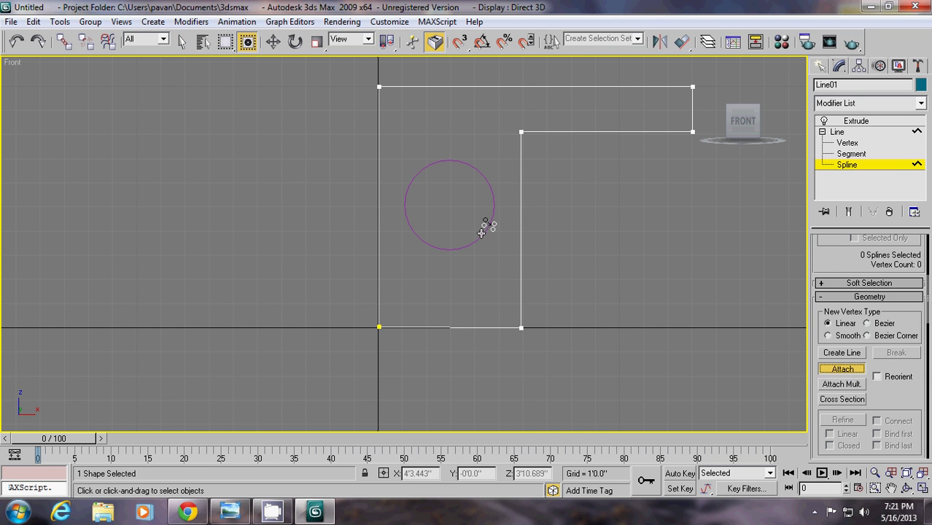
pyautogui.click(488, 228)
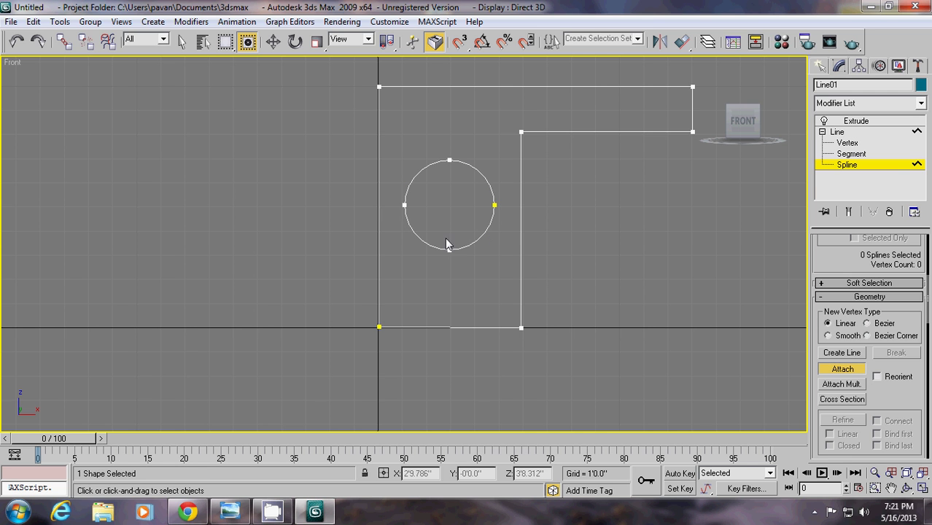
pyautogui.click(822, 66)
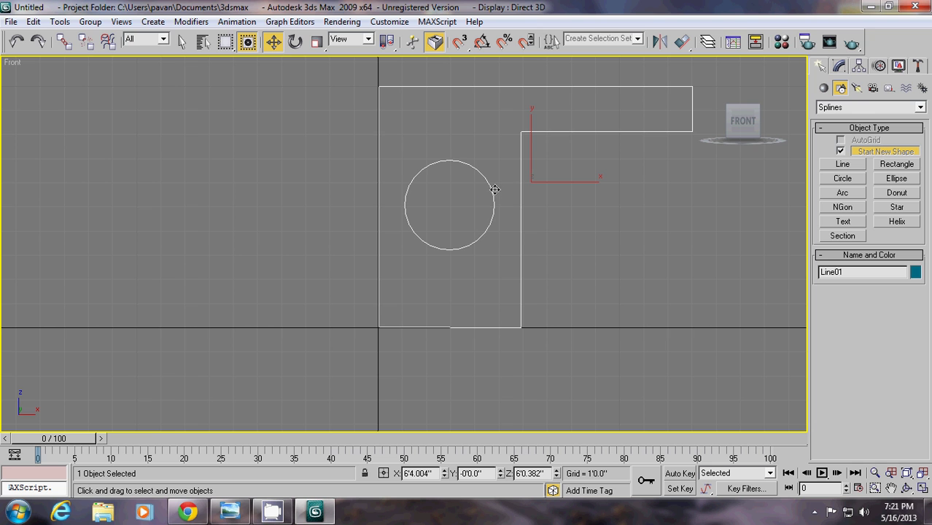
# Switch to smooth shaded display with F3 and change the viewport to Perspective with P
pyautogui.press('F3')
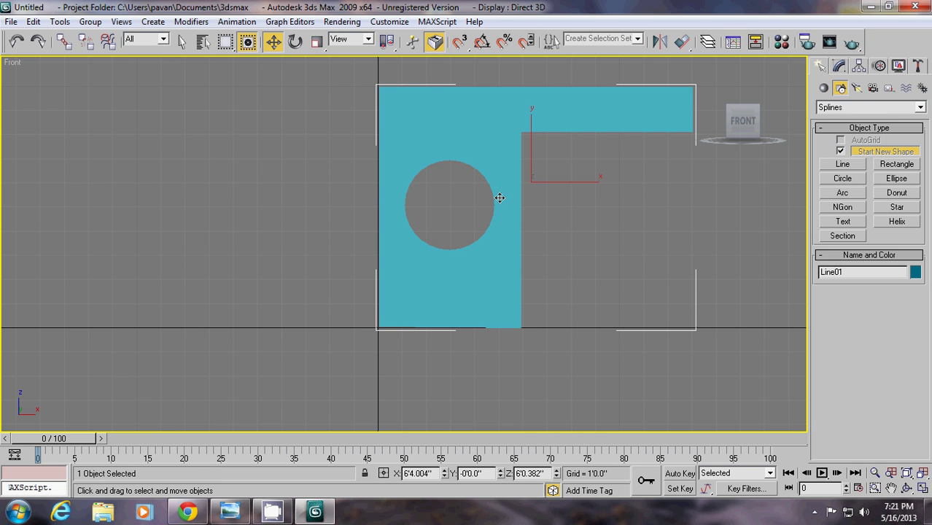
pyautogui.press('p')
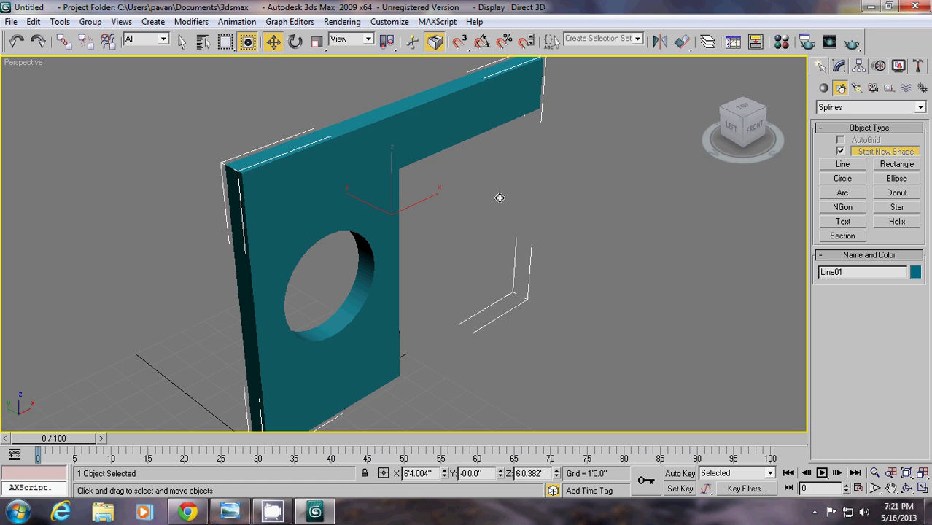